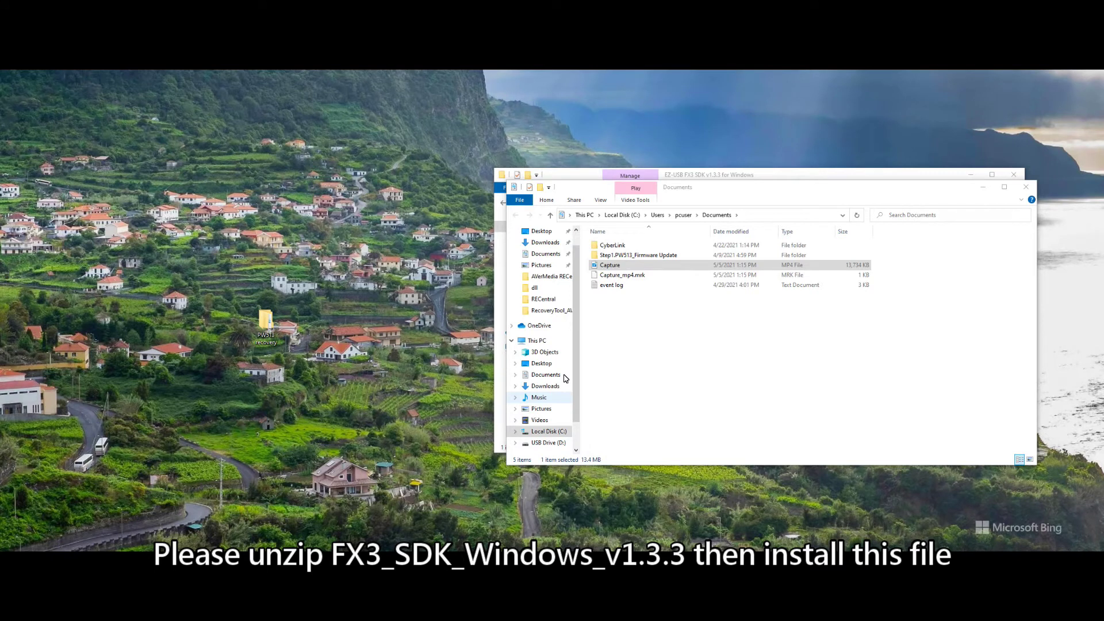
Accept the EZ-USB FX3 SDK license terms and start the SDK installation
key(Return)
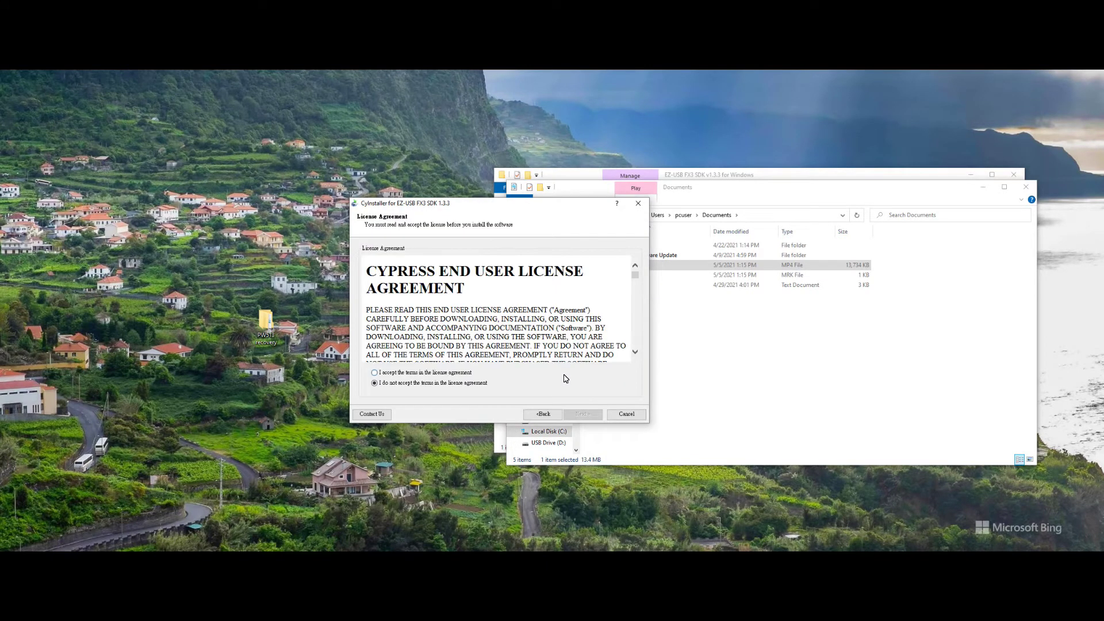
key(Page_Down)
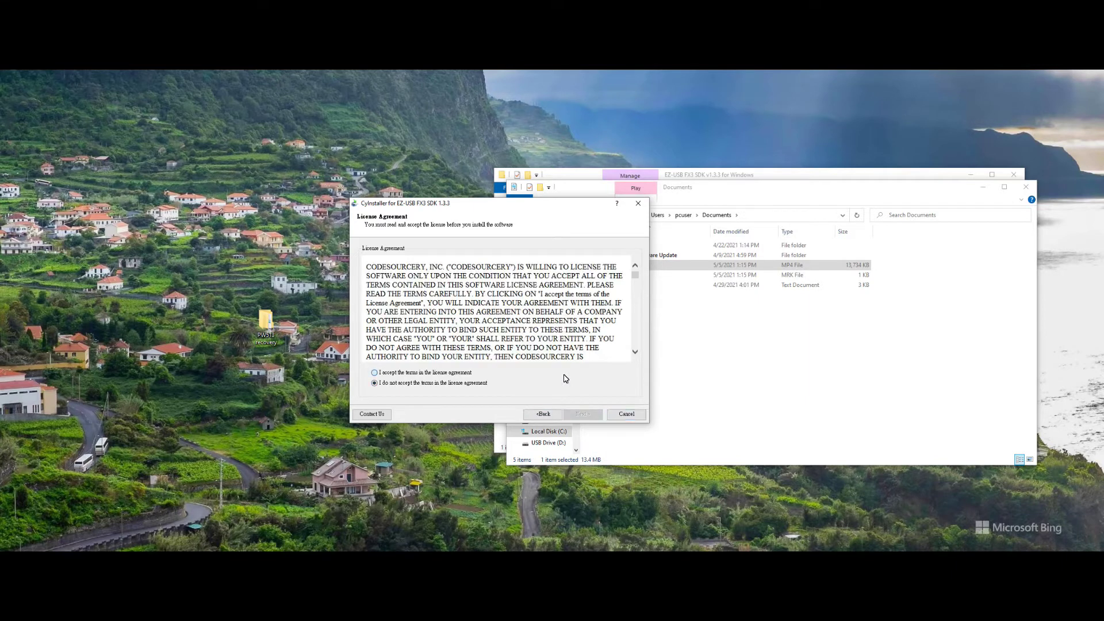
key(Page_Down)
key(alt+a)
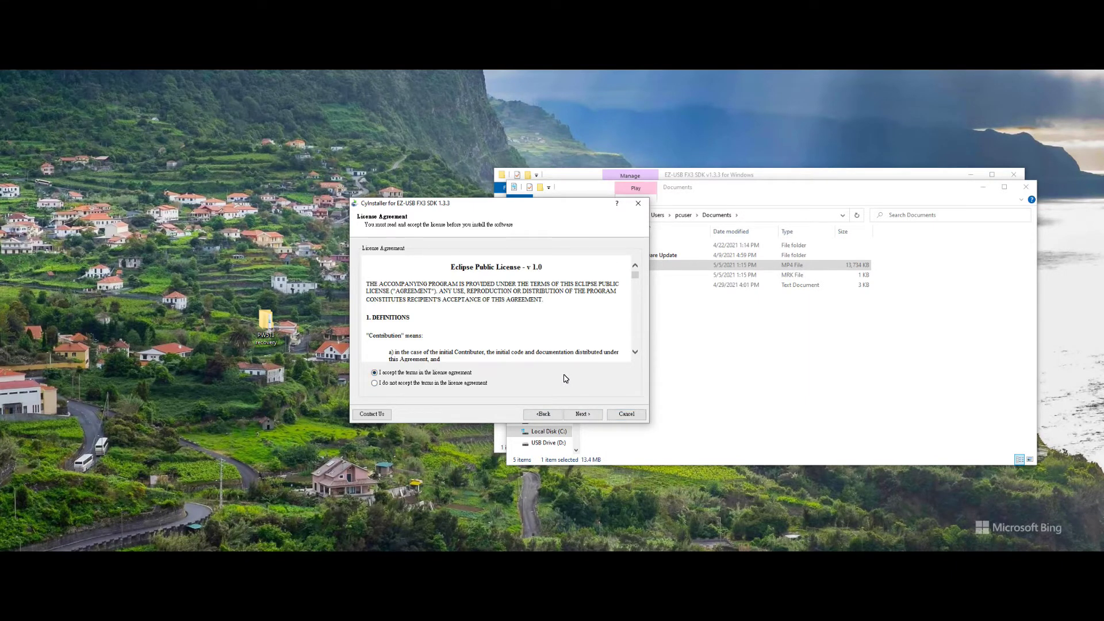
key(Page_Down)
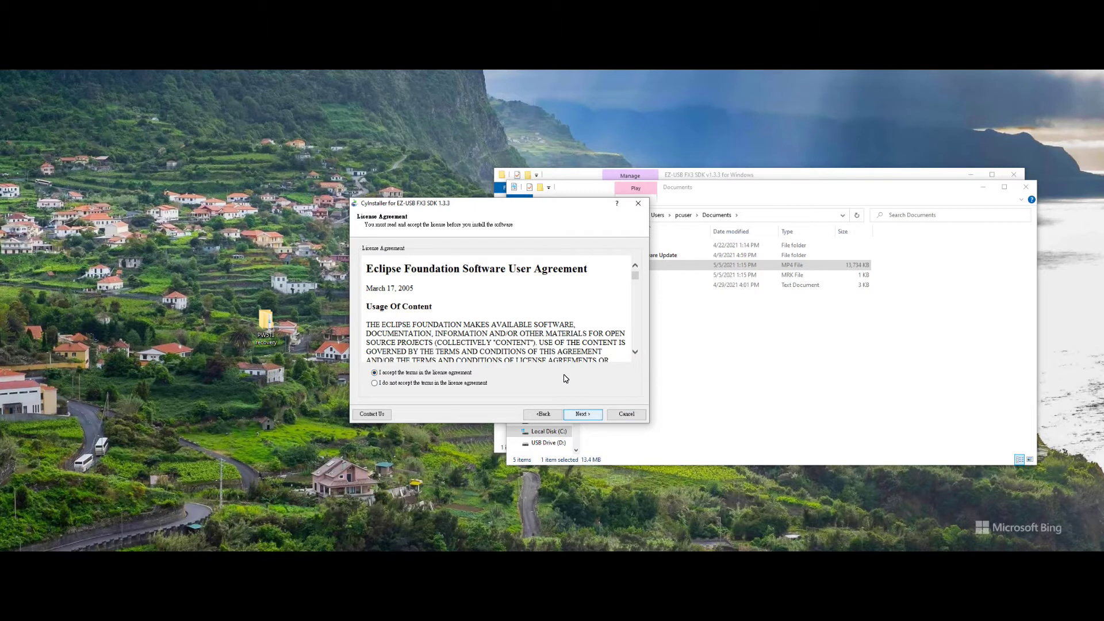
key(alt+n)
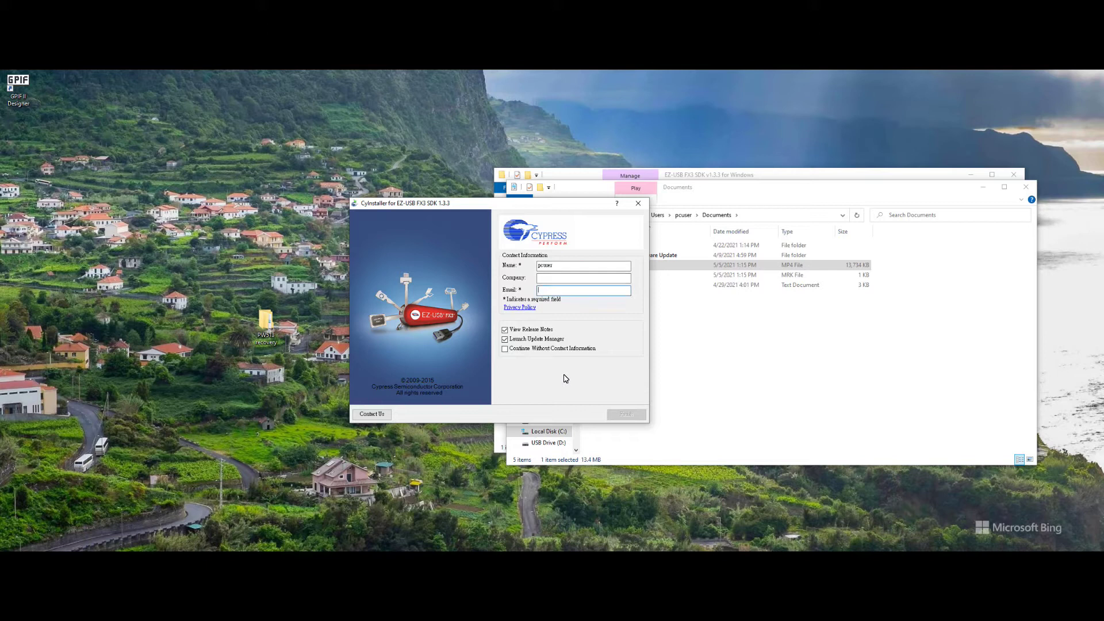
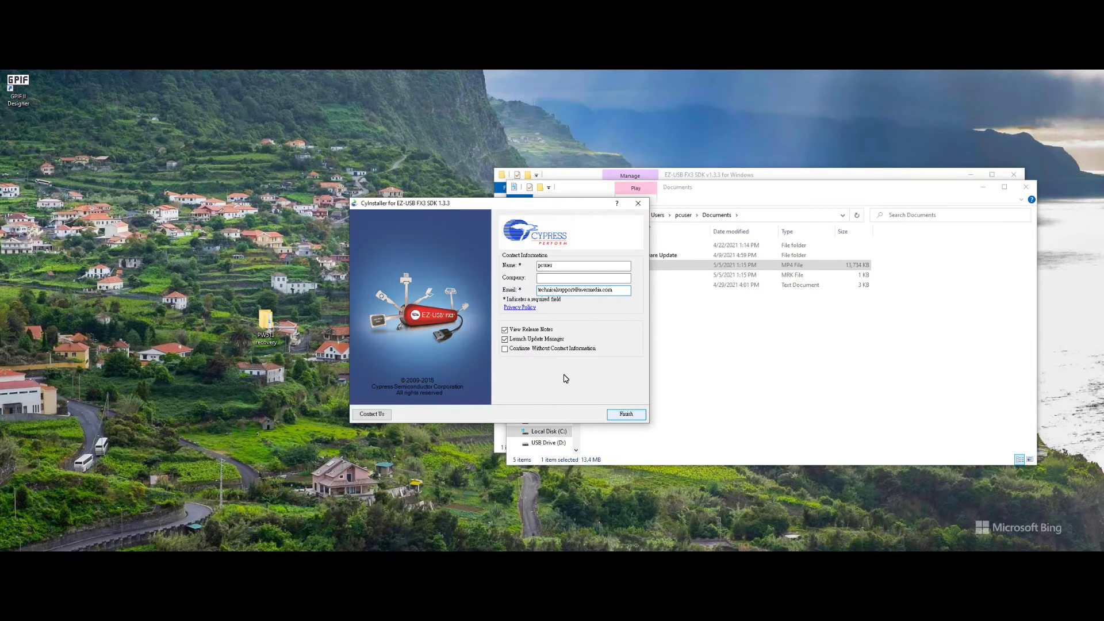
Enter a contact e-mail address, finish the FX3 SDK setup, and minimize the release notes PDF
click(628, 414)
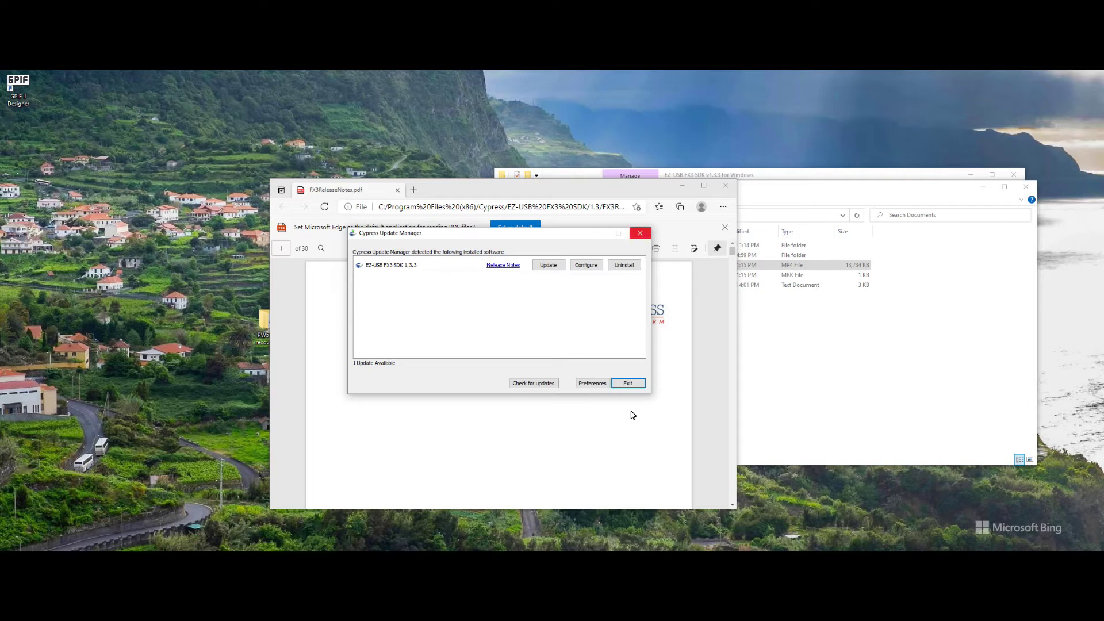
click(683, 185)
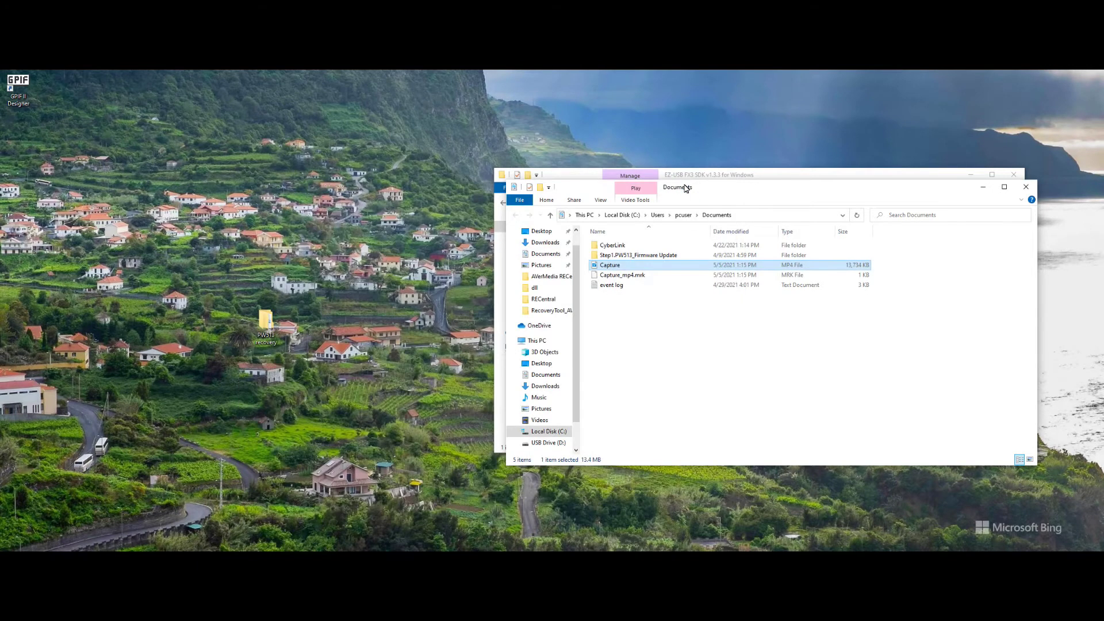
Minimize the Documents folder window to reveal the SDK folder
click(982, 186)
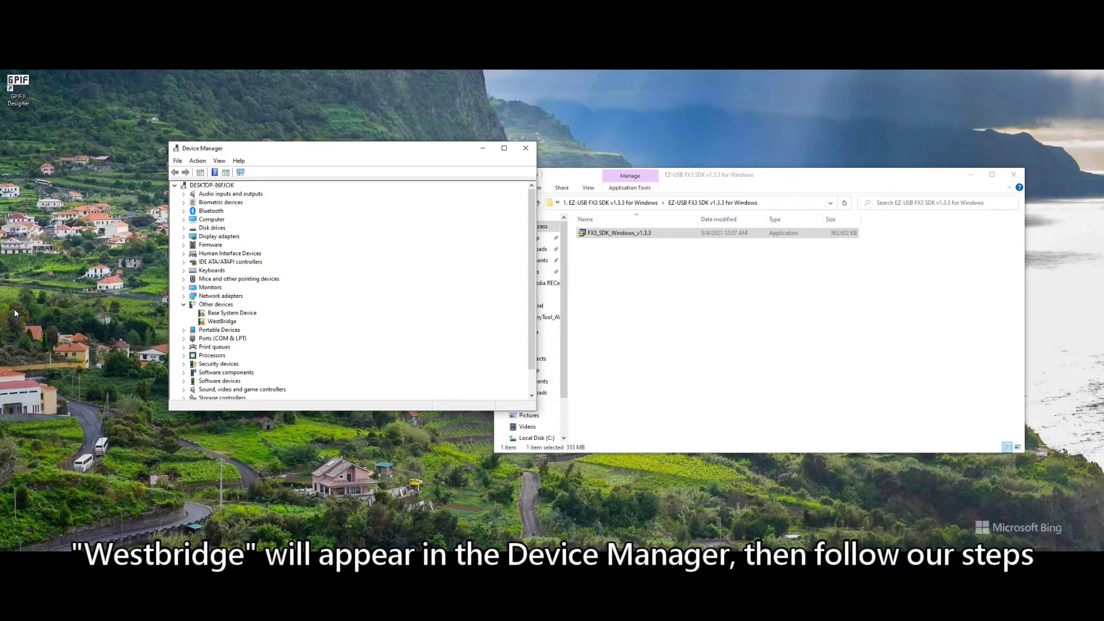
Start a driver update for the WestBridge device, choosing to browse the computer for drivers
key(shift+F10)
key(Escape)
key(Up)
key(shift+F10)
key(Down)
key(Down)
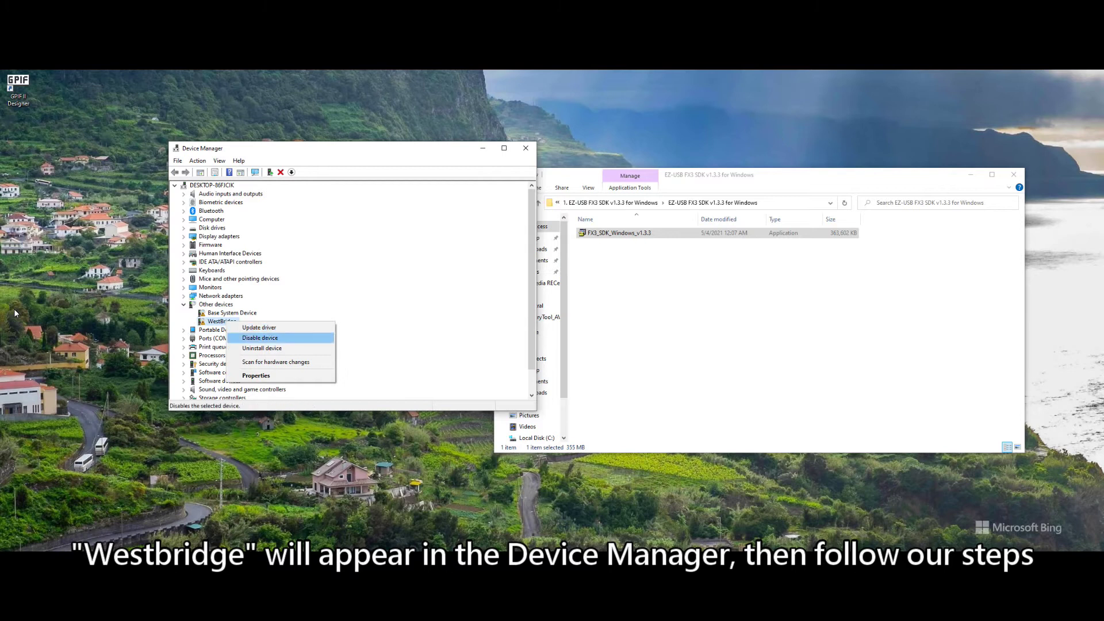
key(Up)
key(Return)
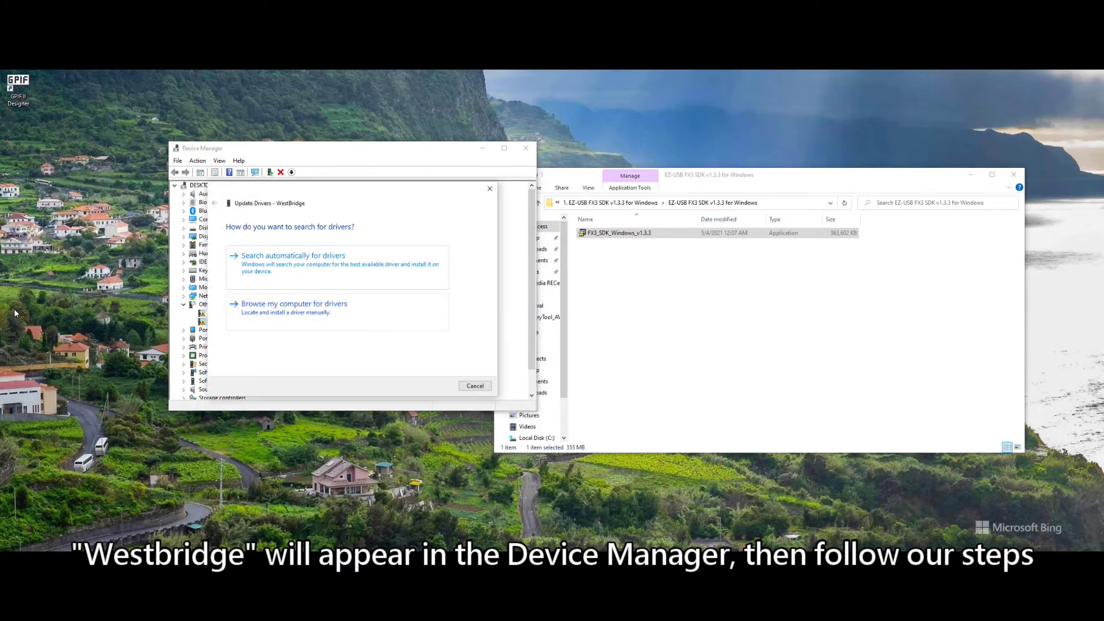
key(Down)
key(Return)
In the folder picker, navigate to C:\Program Files (x86)\Cypress\EZ-USB FX3 SDK\1.3
key(Tab)
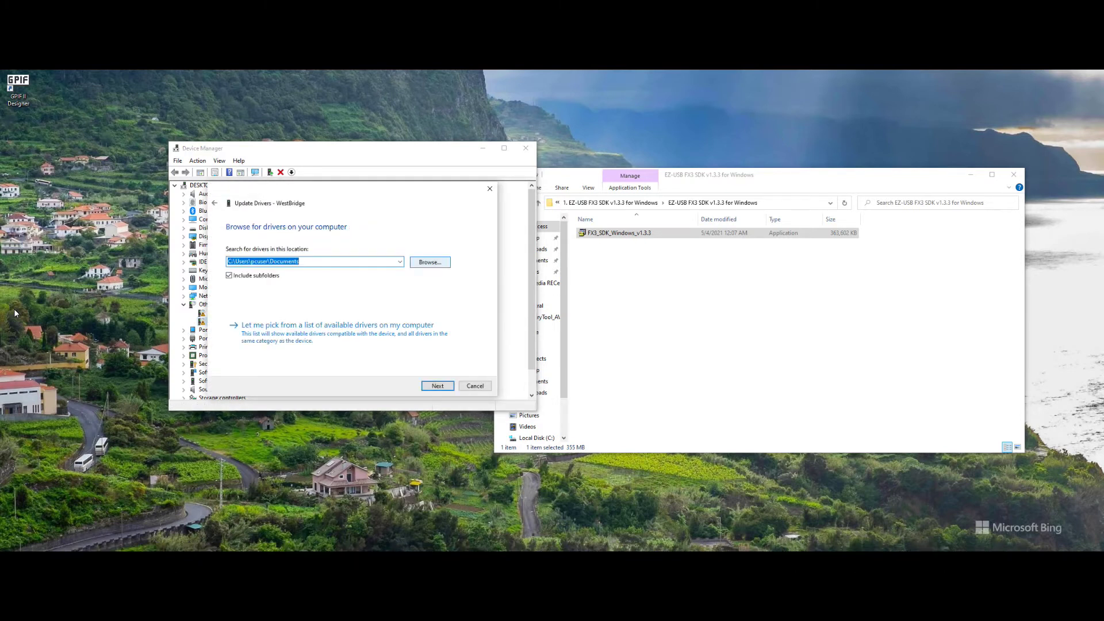
key(Return)
key(Down)
key(Down)
key(Down)
key(Down)
key(Down)
key(Right)
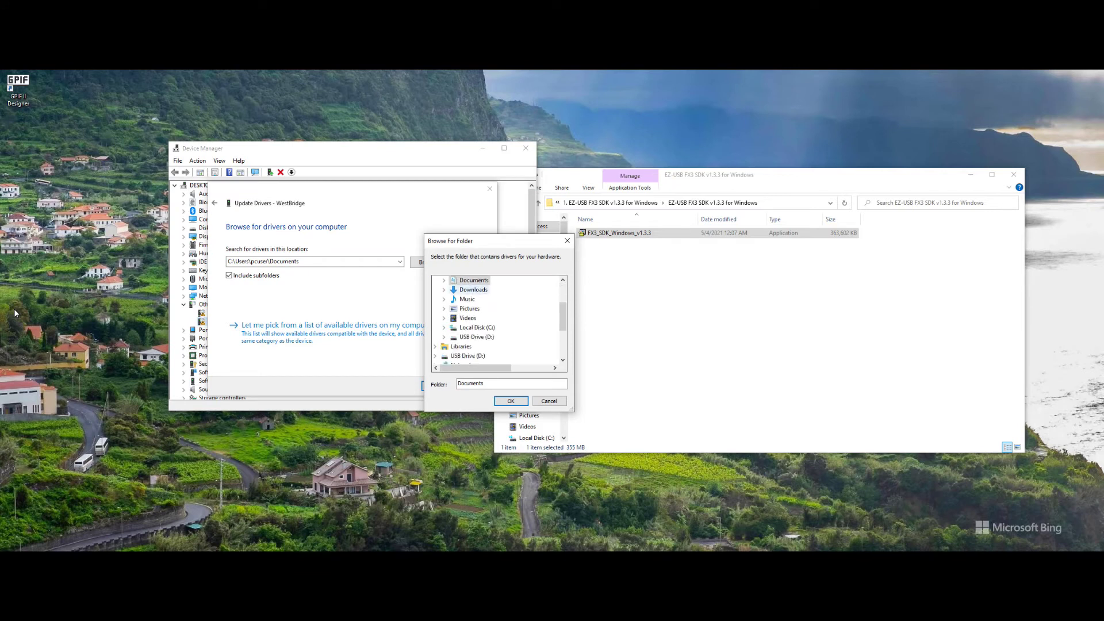
key(Down)
key(Down)
key(Down)
key(Down)
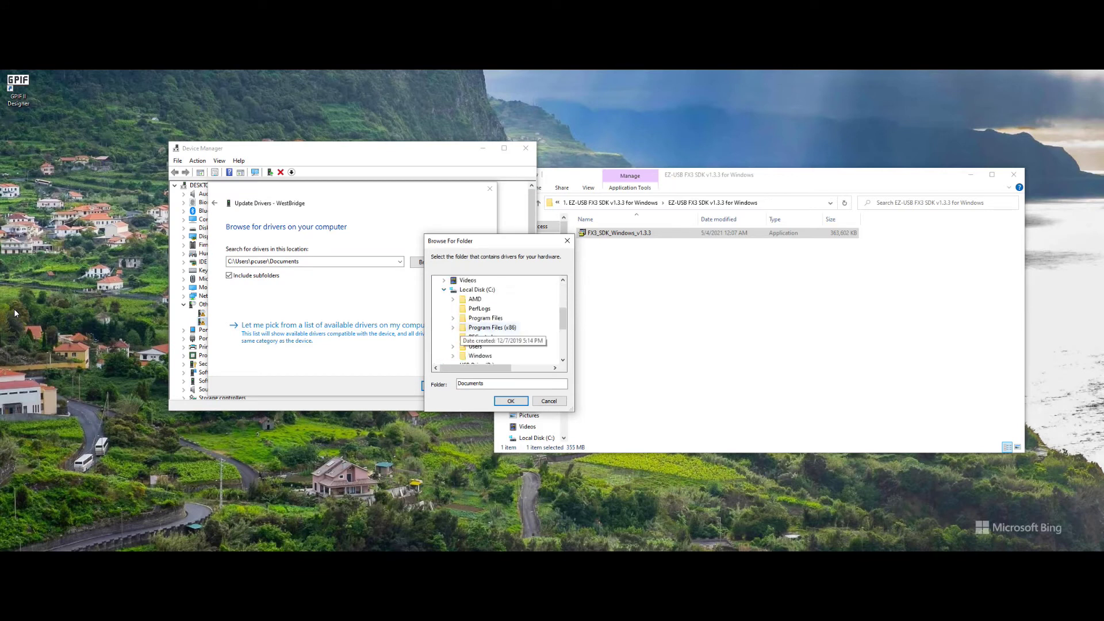
key(Right)
key(Down)
key(Down)
key(Down)
key(Down)
key(Down)
key(Up)
key(Right)
key(Down)
key(Down)
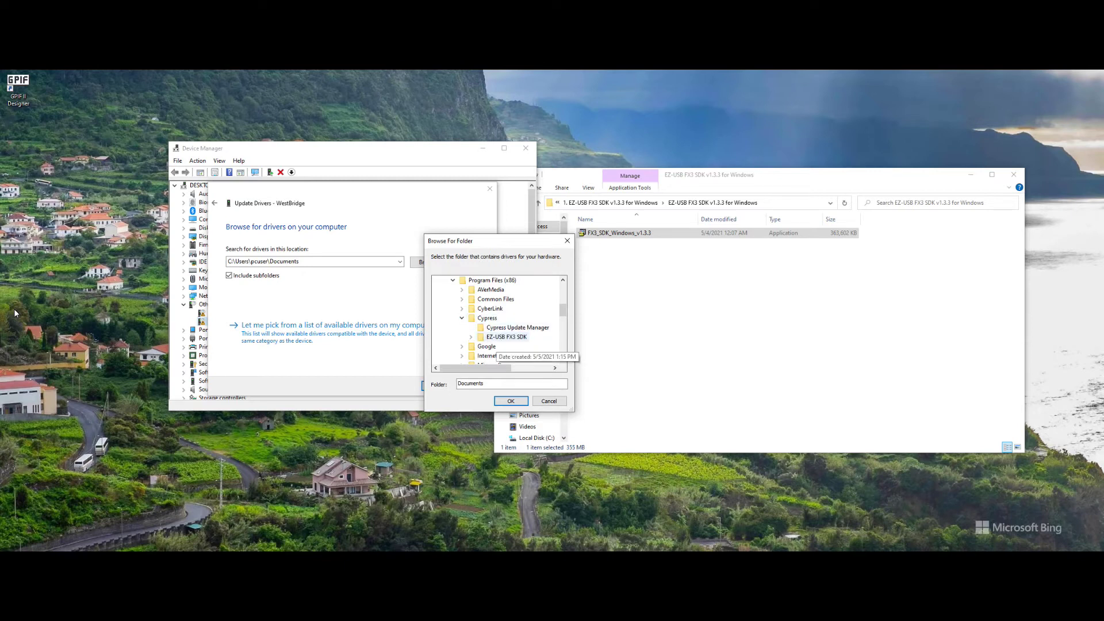
key(Right)
key(Right)
key(Right)
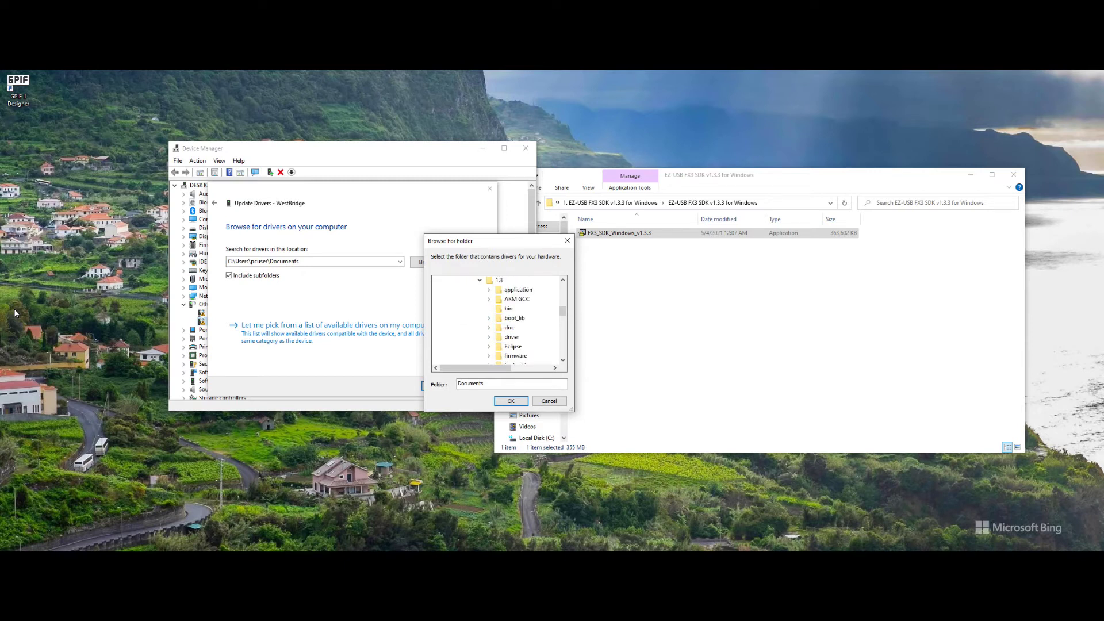
Install the driver from driver\bin\win7\x64, dismiss the success message, and close Device Manager
key(Down)
key(Down)
key(Down)
key(Down)
key(Down)
key(Down)
key(Right)
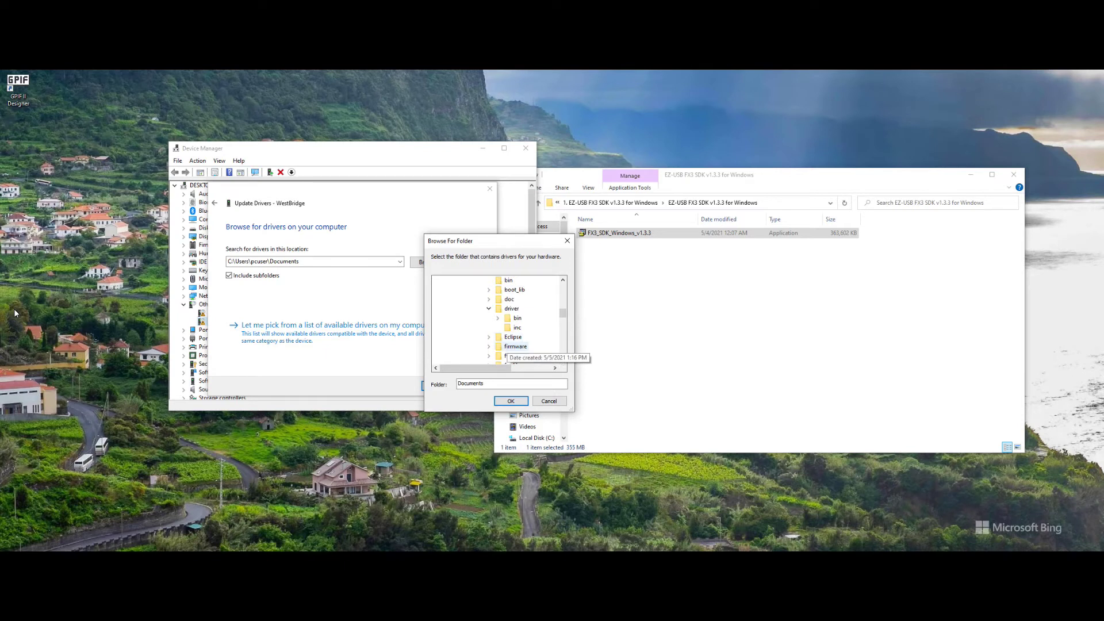
key(Down)
key(Right)
key(Down)
key(Down)
key(Right)
key(Down)
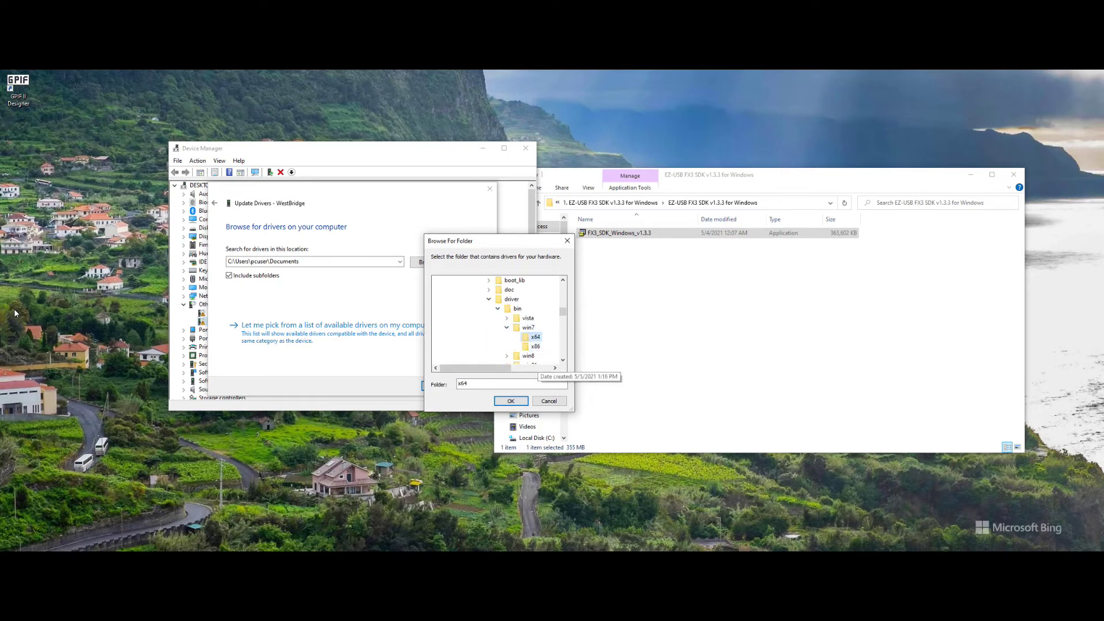
key(Return)
key(Return)
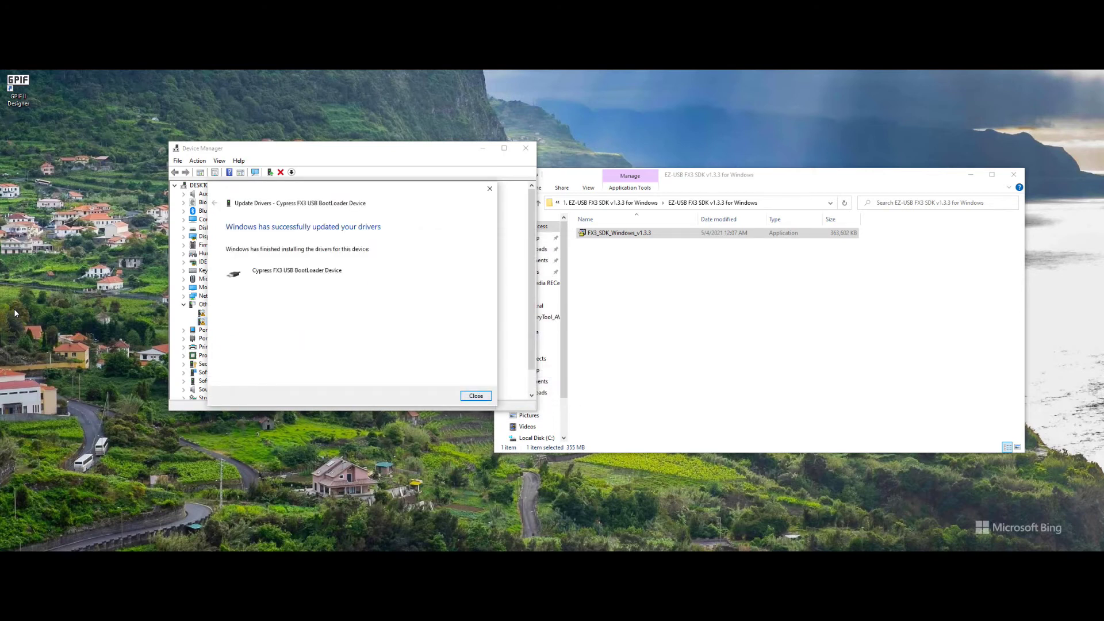
key(Return)
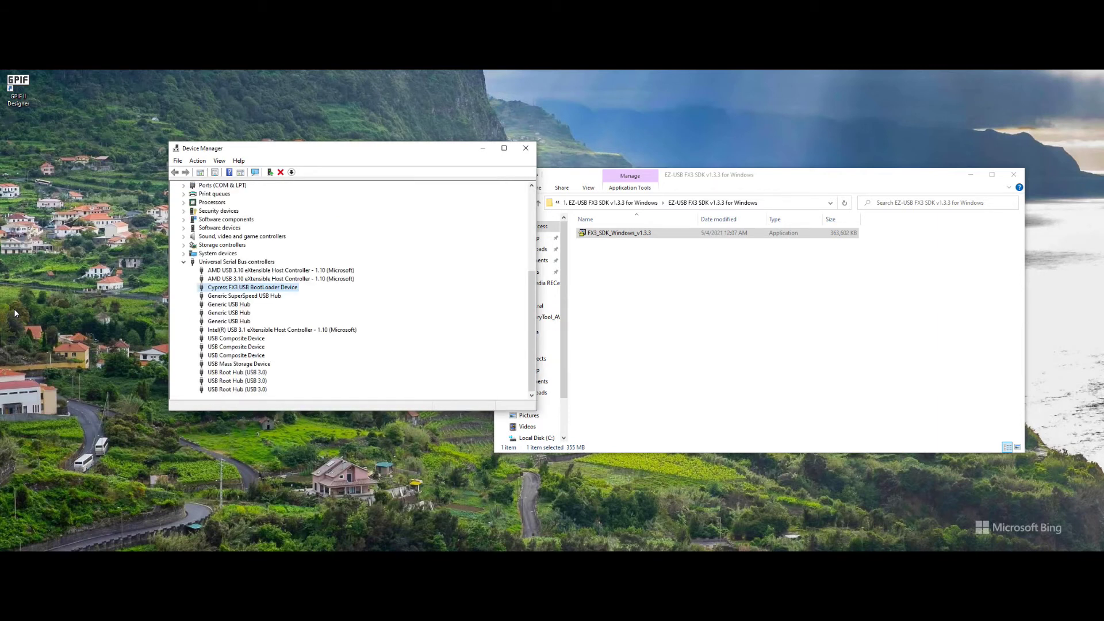
key(alt+F4)
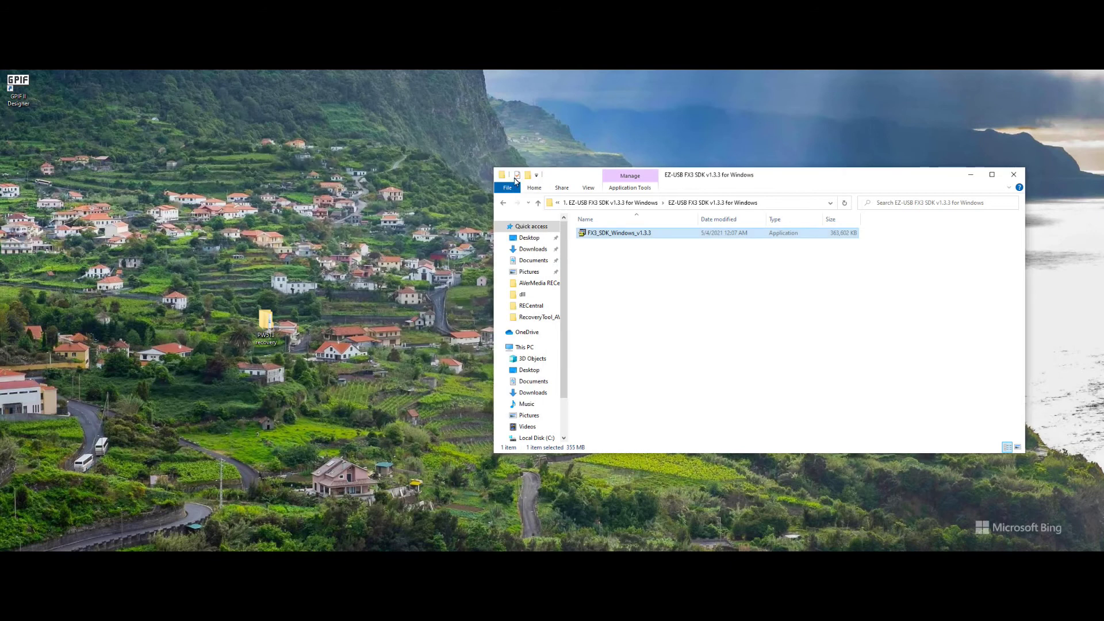
Open PW513 recovery\RecoveryTool_AVT, launch RecoveryTool, and start recovering the PW513 webcam
click(503, 204)
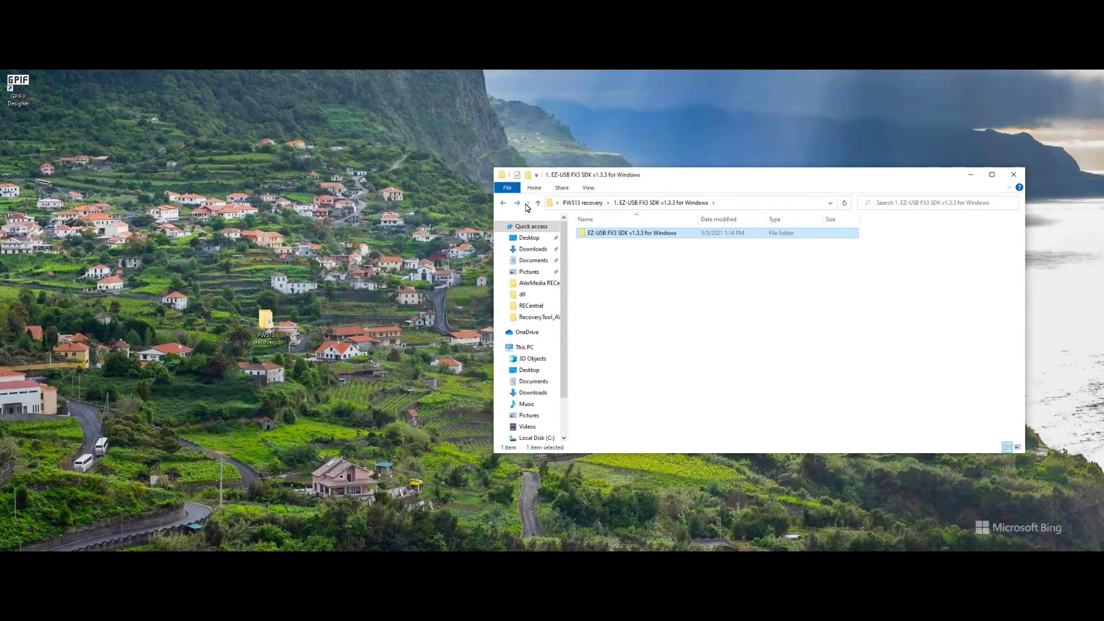
click(590, 207)
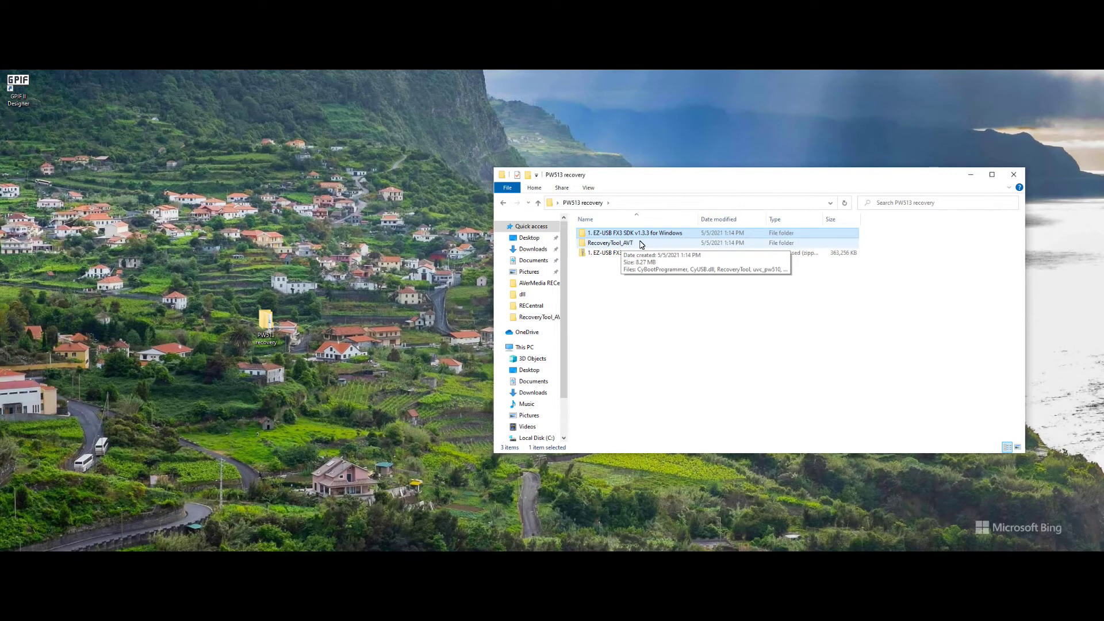
double_click(642, 245)
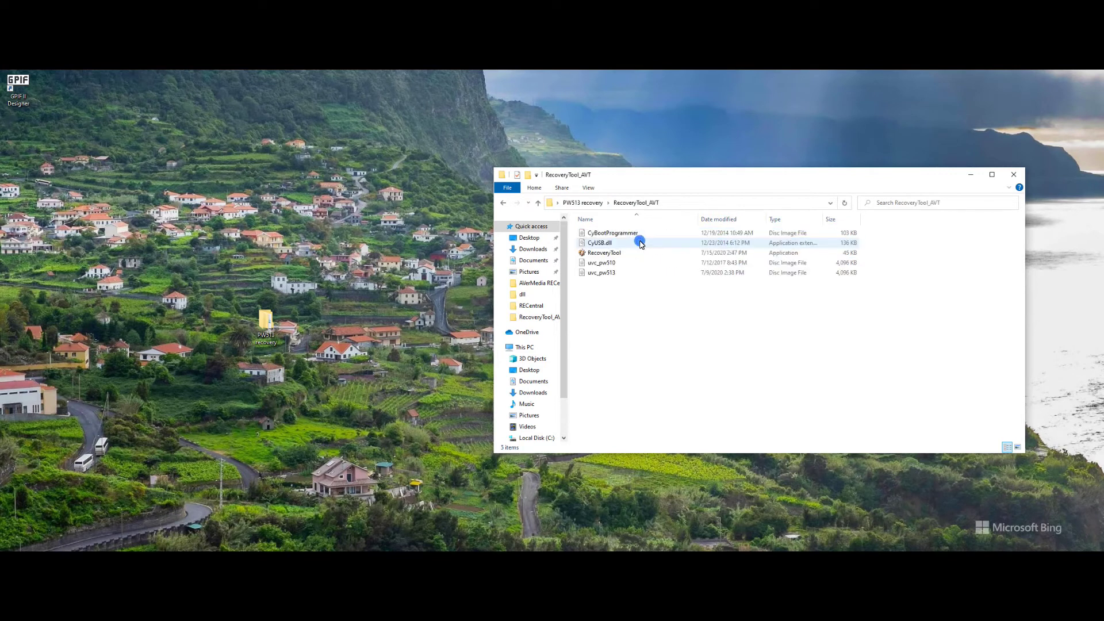
double_click(622, 253)
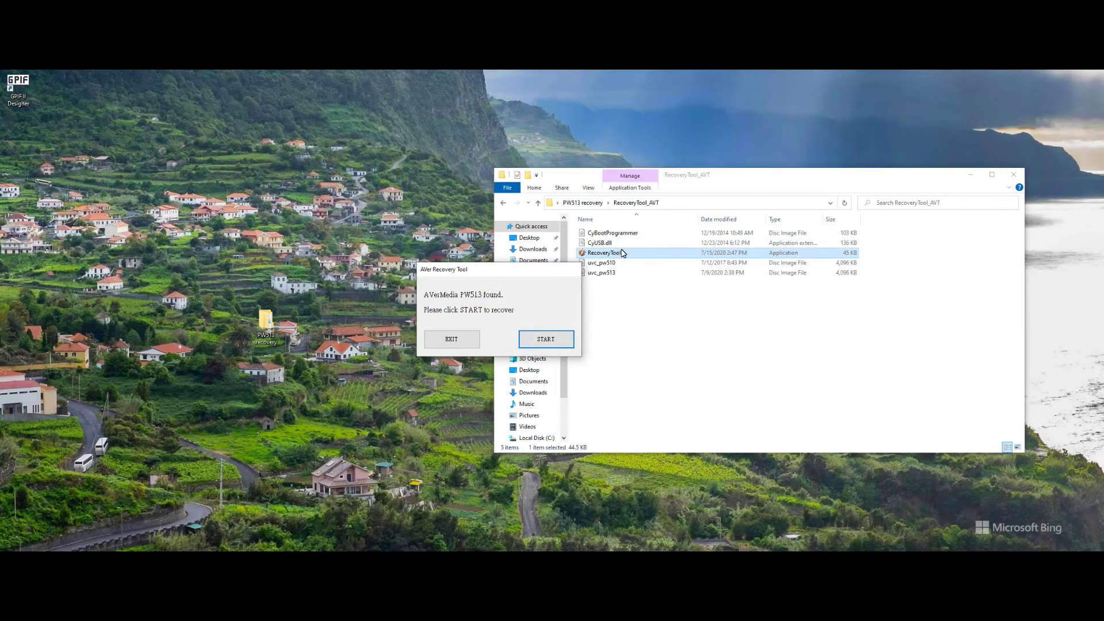
click(541, 339)
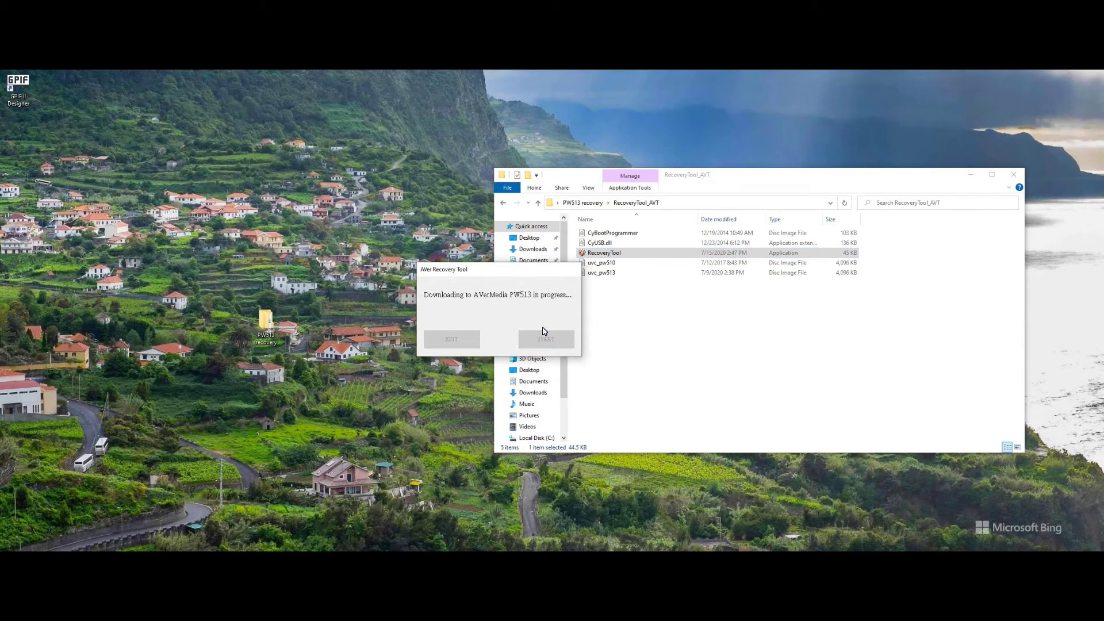
Move the recovery tool window aside while the PW513 recovery runs to completion
drag(499, 275, 398, 250)
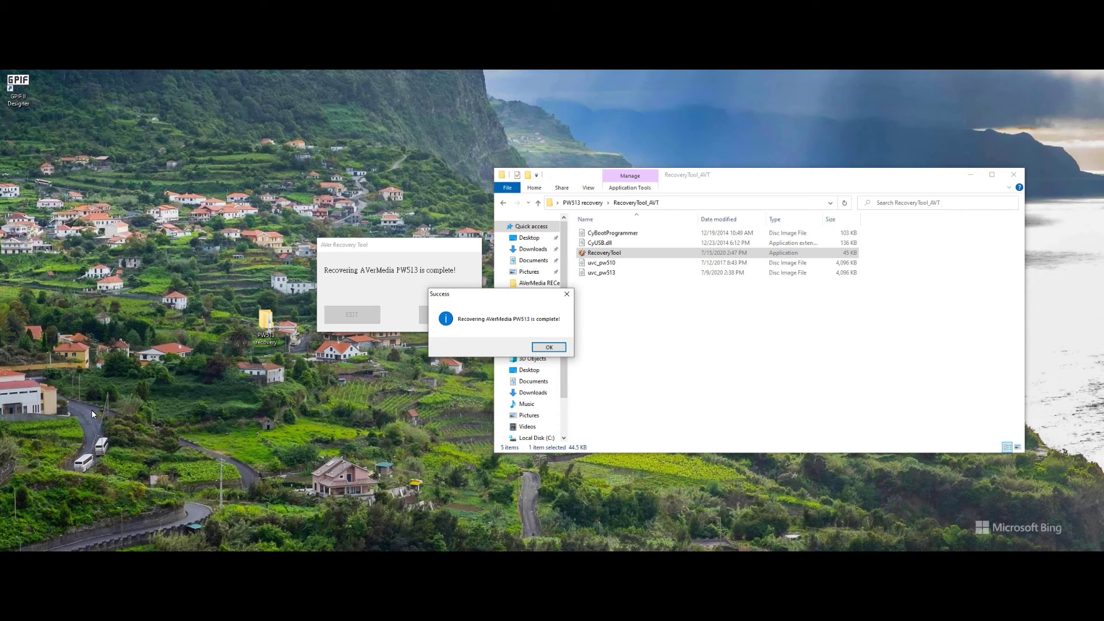
Acknowledge the recovery success, close the recovery tool, and minimize File Explorer
click(550, 348)
click(551, 350)
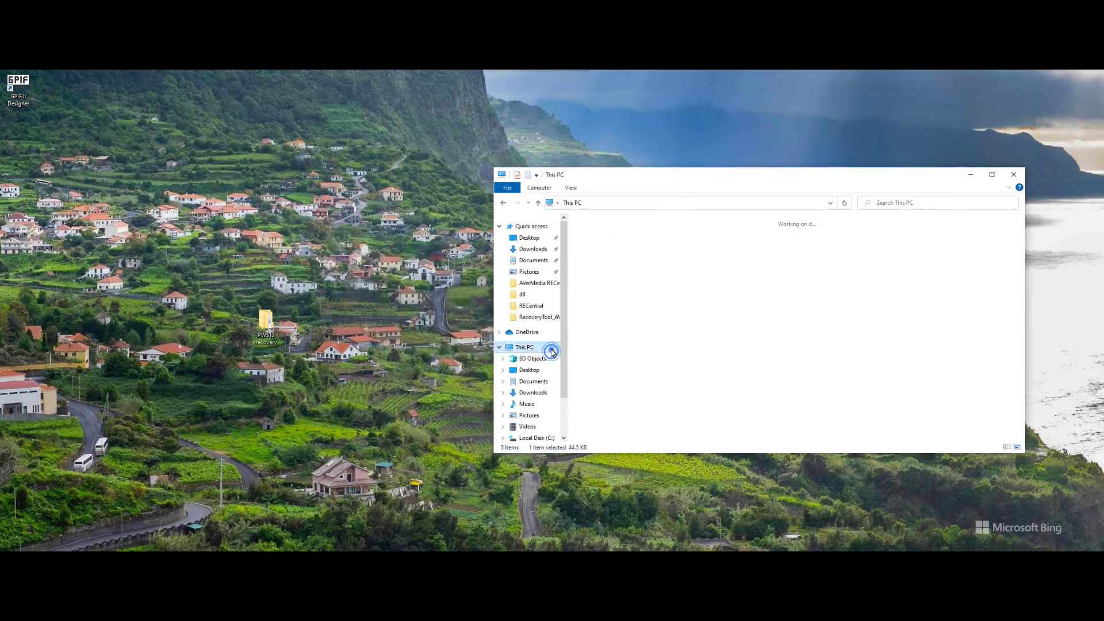
click(972, 176)
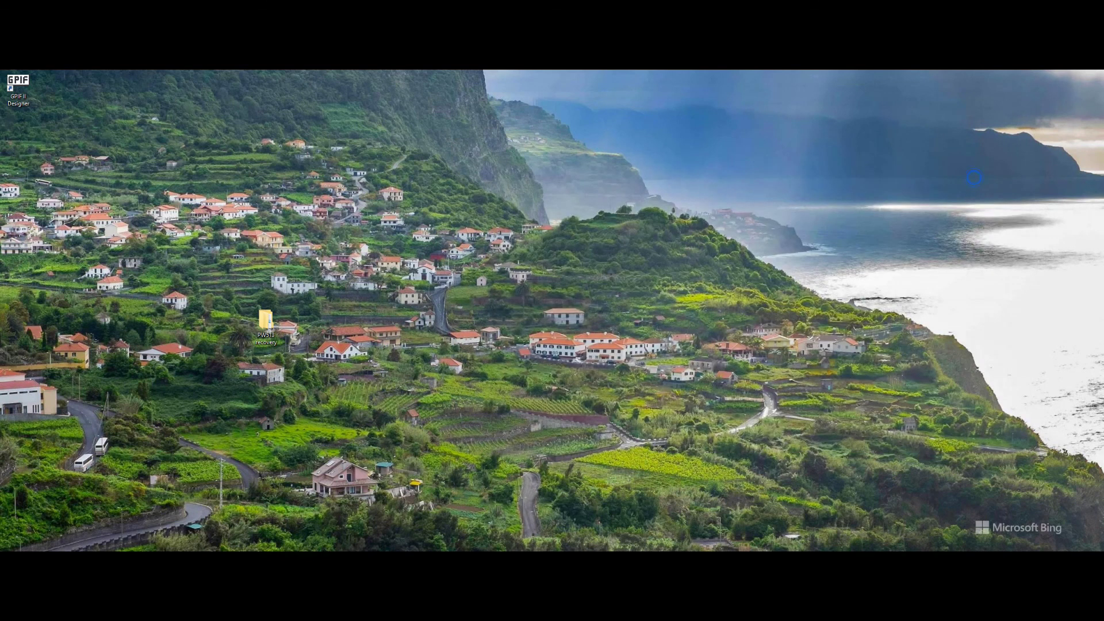
Launch AVerMedia PW513 CamEngine, close its preview window, and open settings to view the firmware version
key(super)
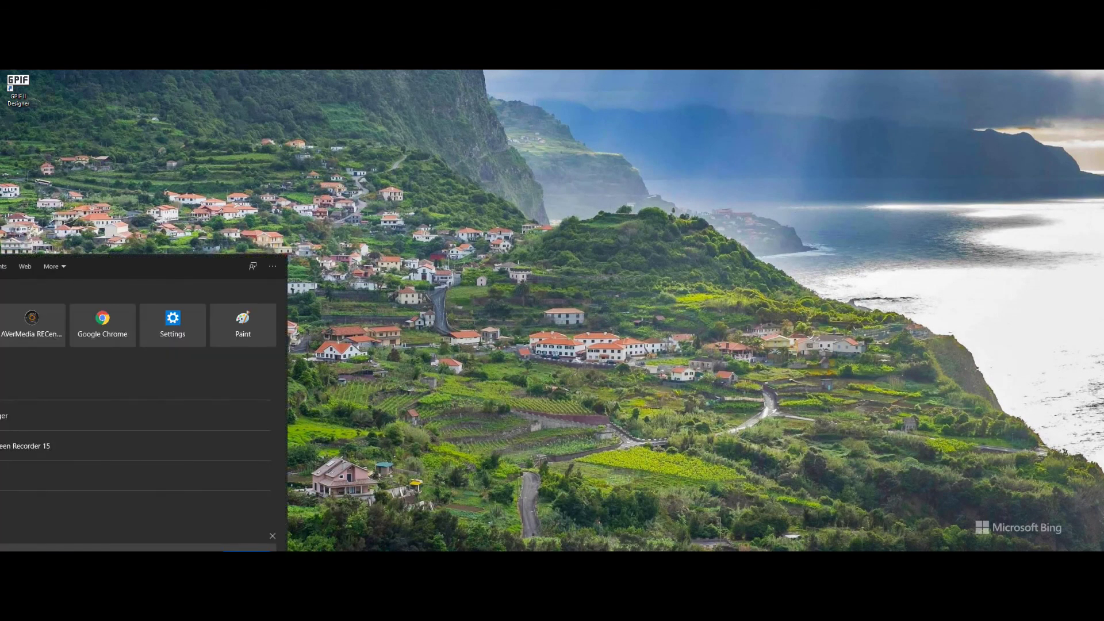
click(377, 226)
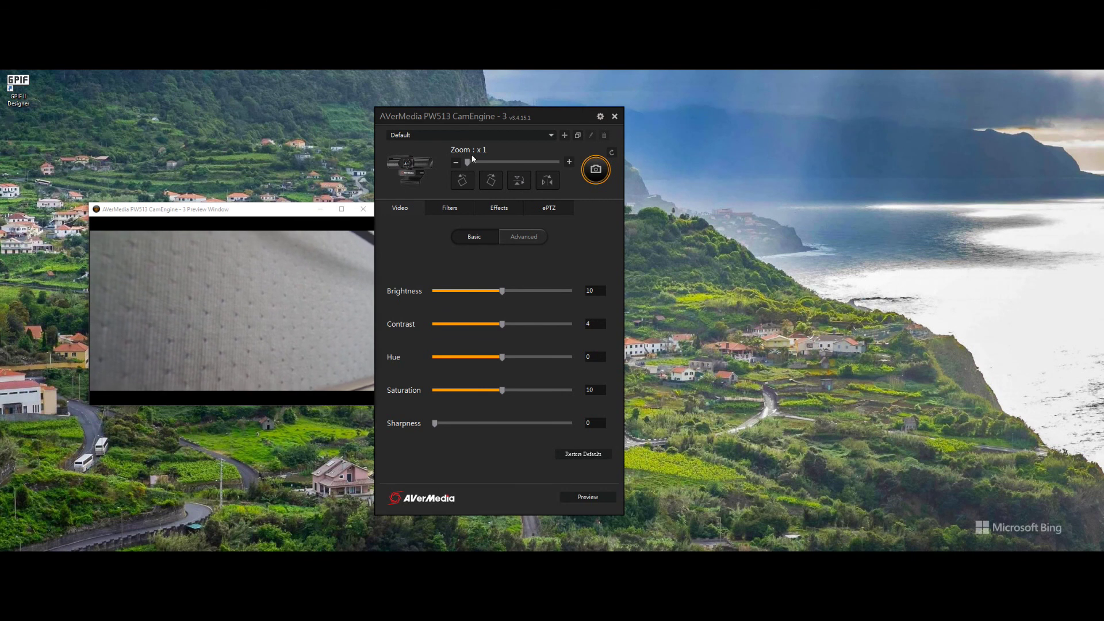
click(356, 210)
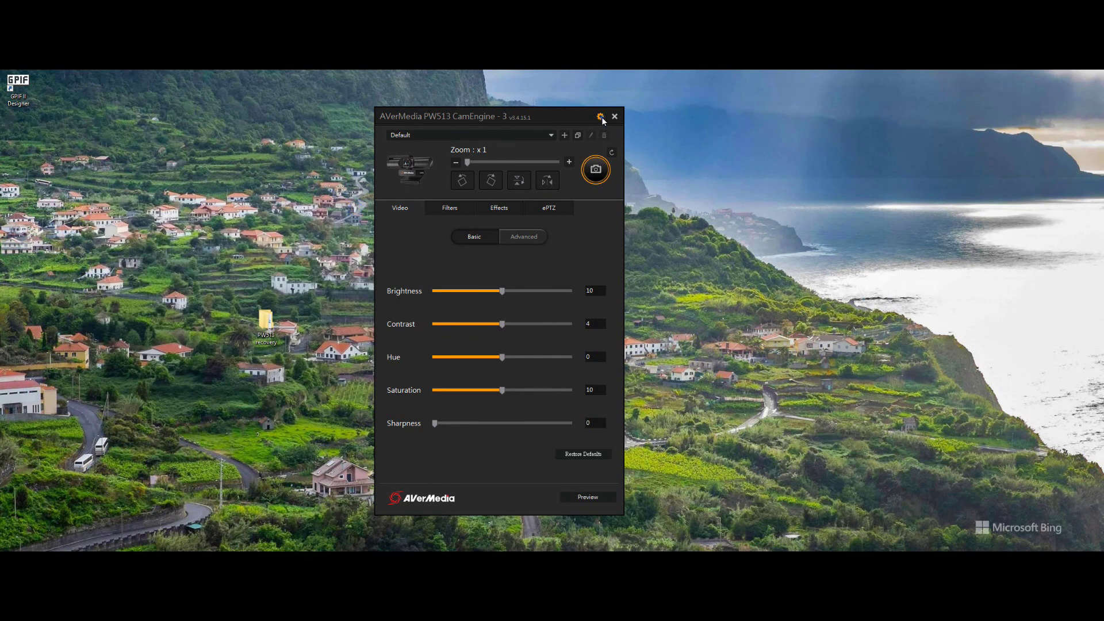
click(601, 118)
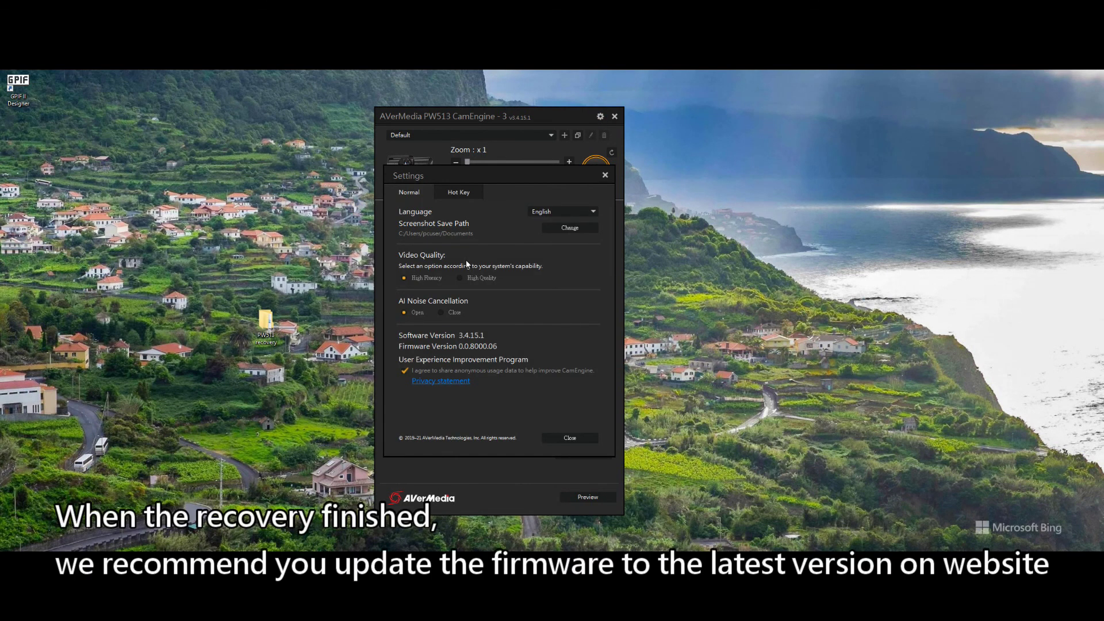